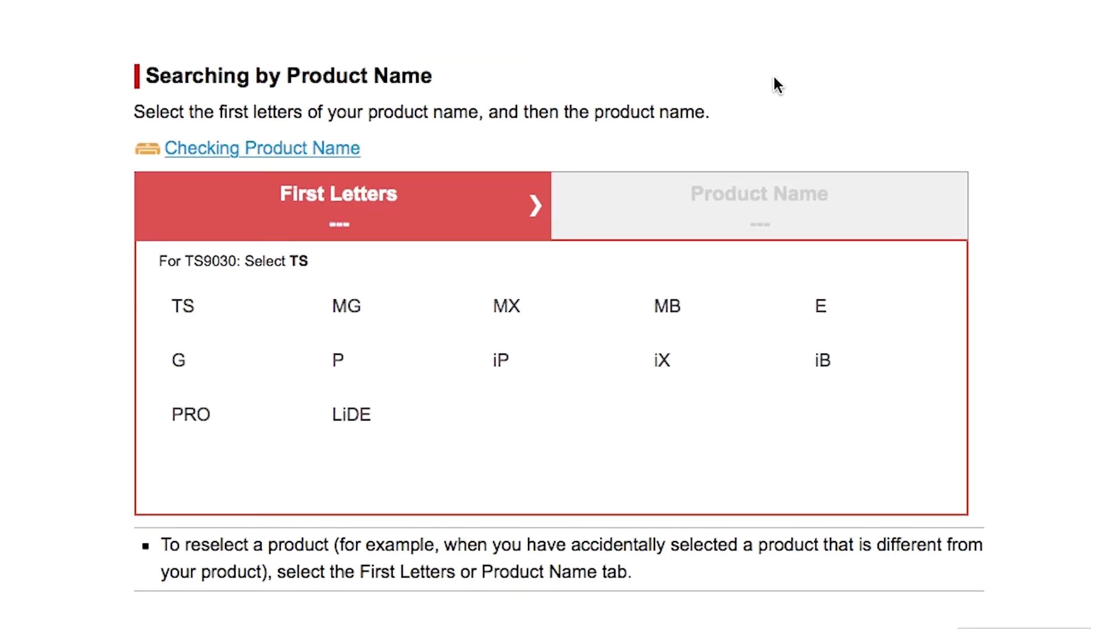
- Choose the TS9020 printer with USA as the country of purchase and open its first-time setup page for Mac
left_click(182, 307)
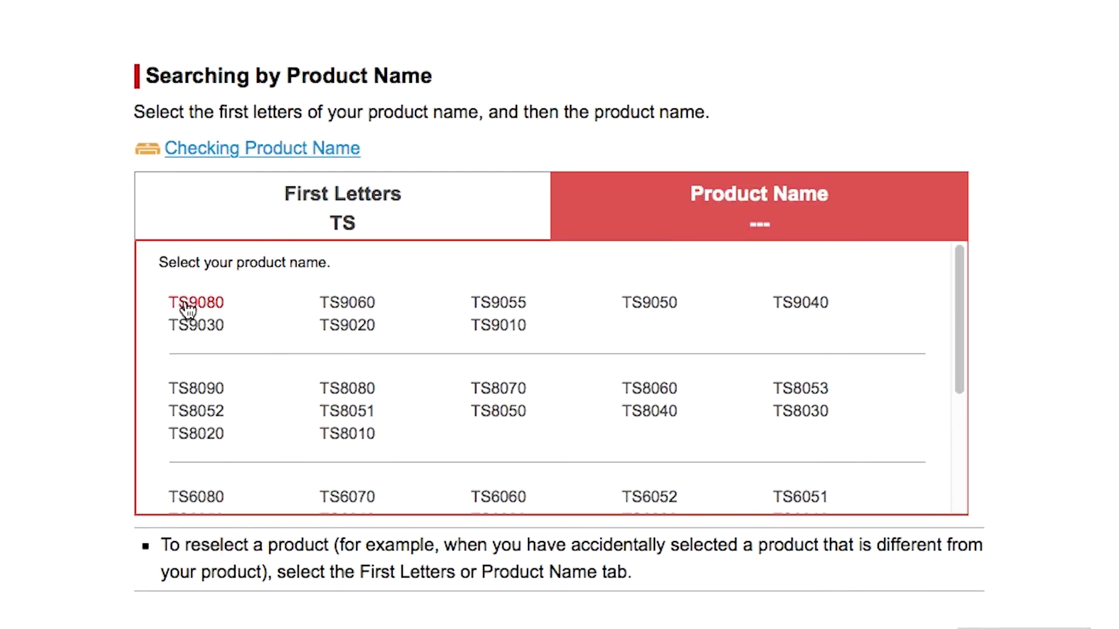
left_click(344, 328)
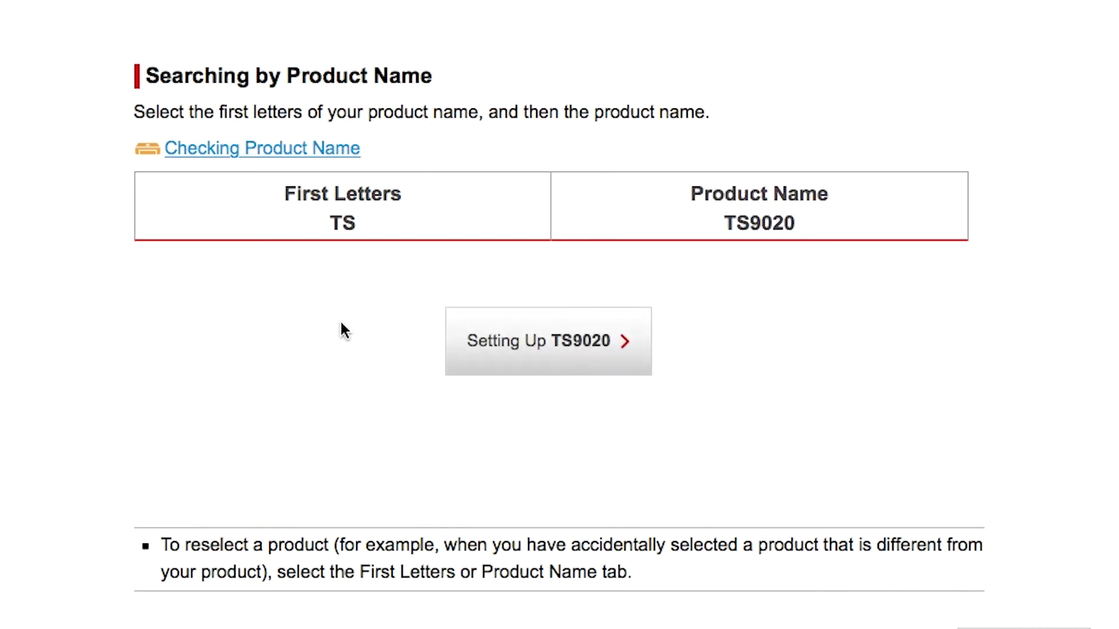
left_click(526, 343)
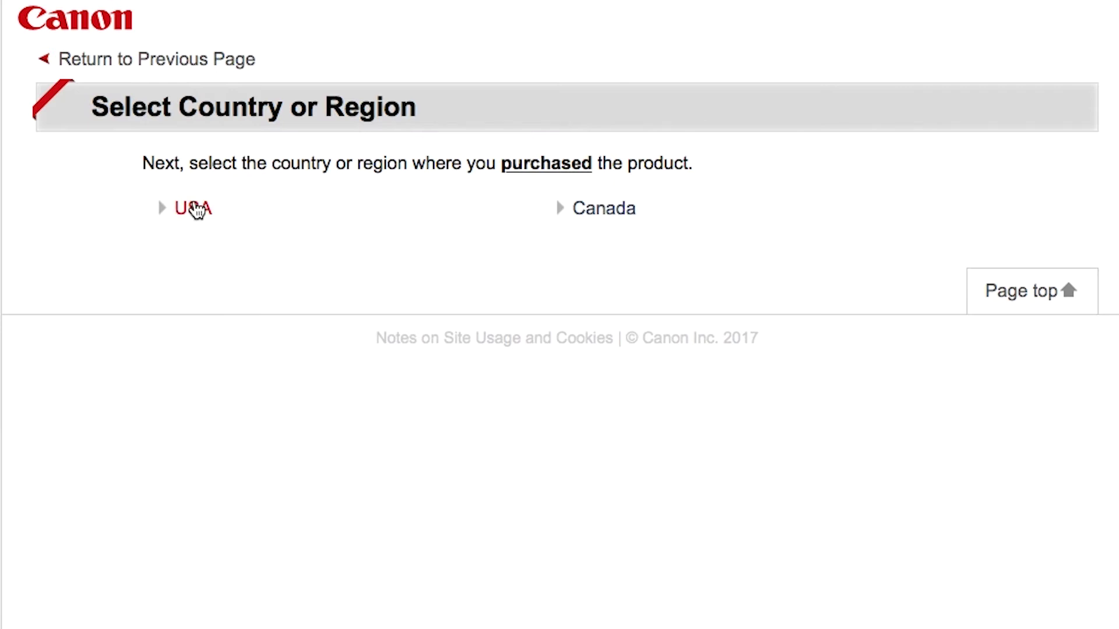
left_click(194, 209)
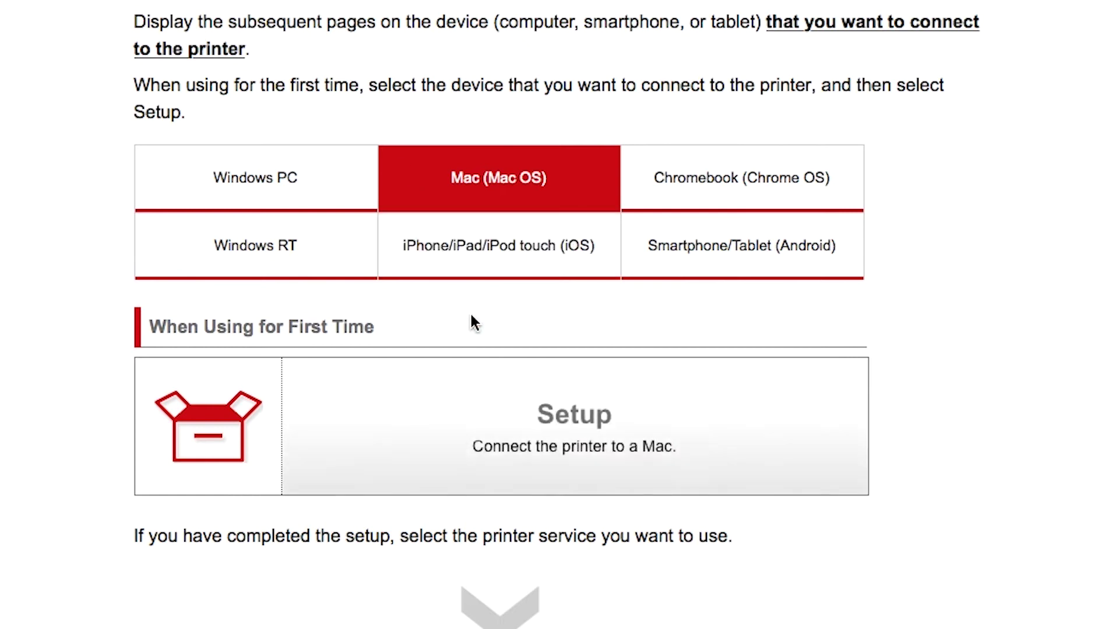
left_click(506, 424)
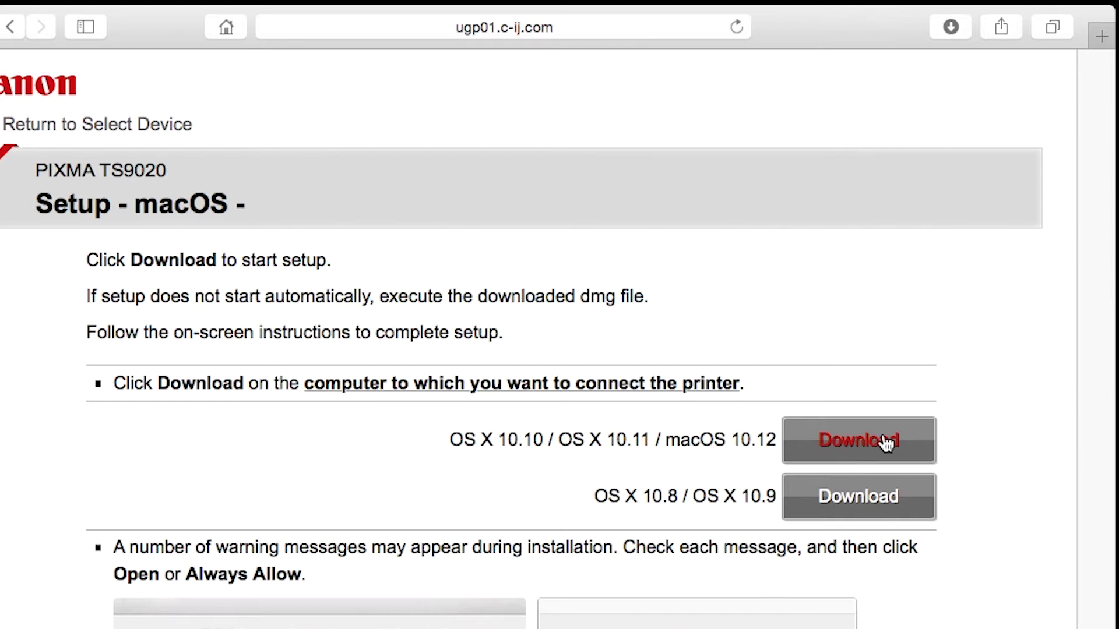
- Open the downloaded macOS setup disk image from the browser's downloads and close the browser window
left_click(948, 29)
double_click(958, 128)
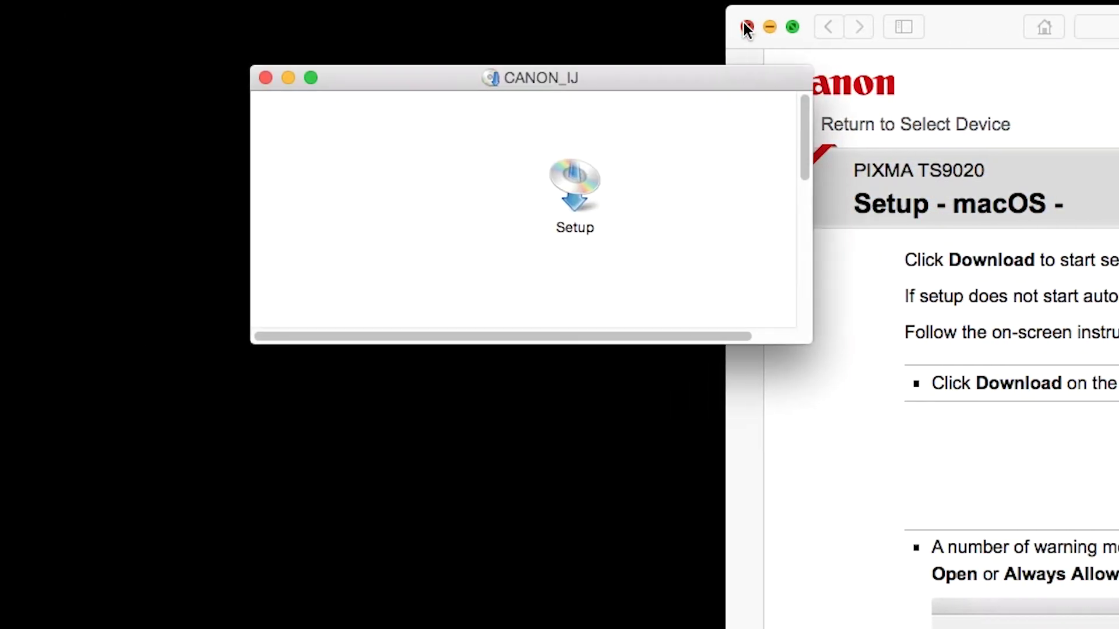
left_click(745, 25)
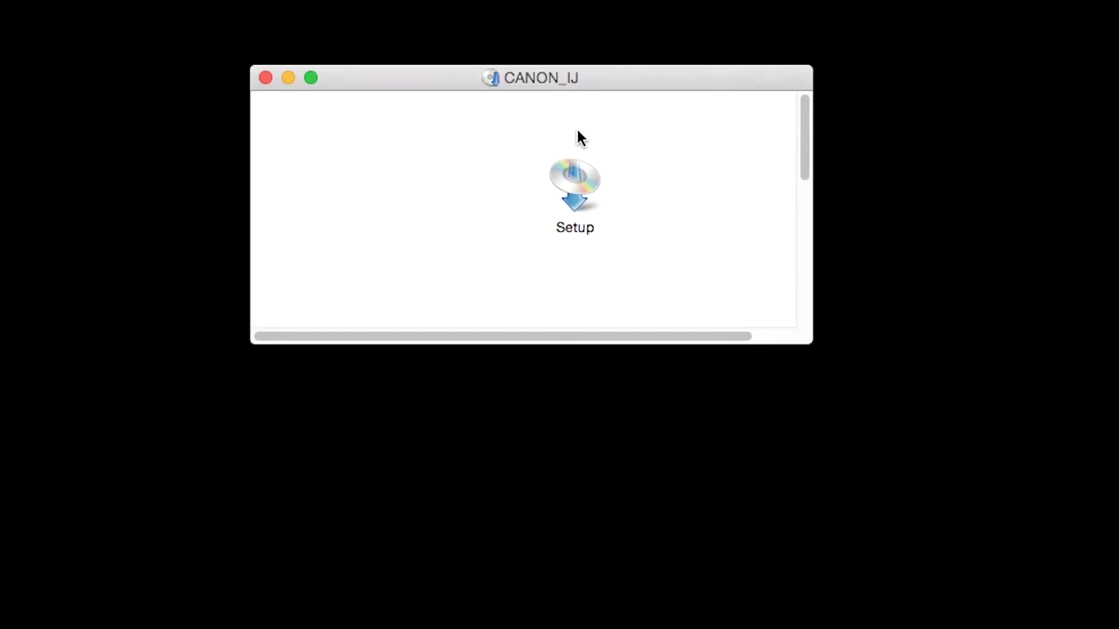
- Launch Setup from the CANON_IJ disk image, approving the Internet-download warning and closing the disk image window
left_click(573, 182)
double_click(574, 182)
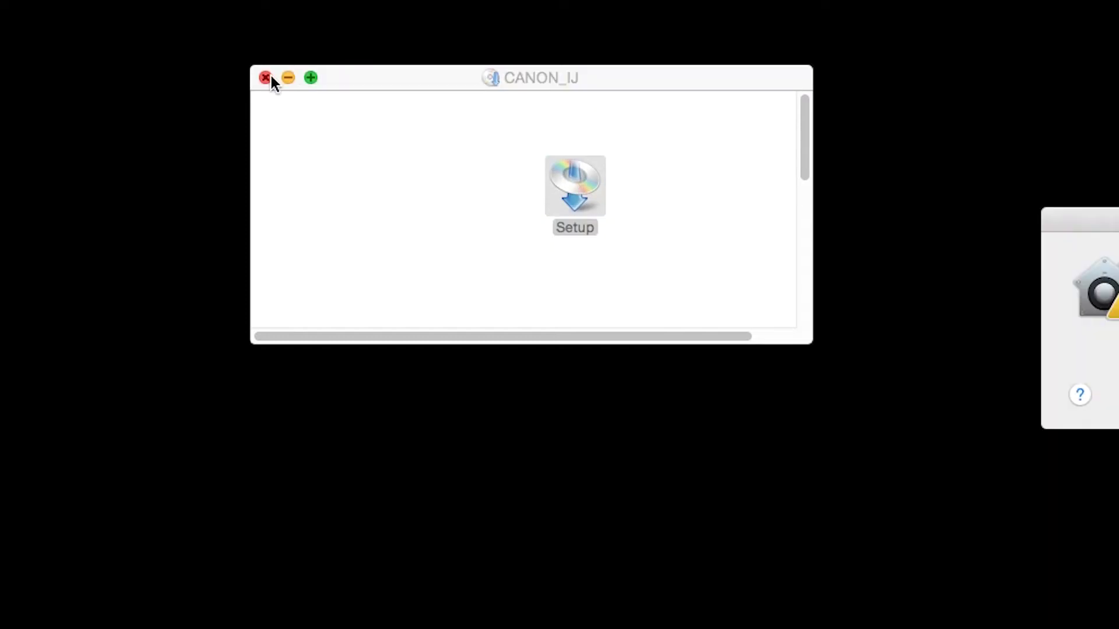
left_click(266, 78)
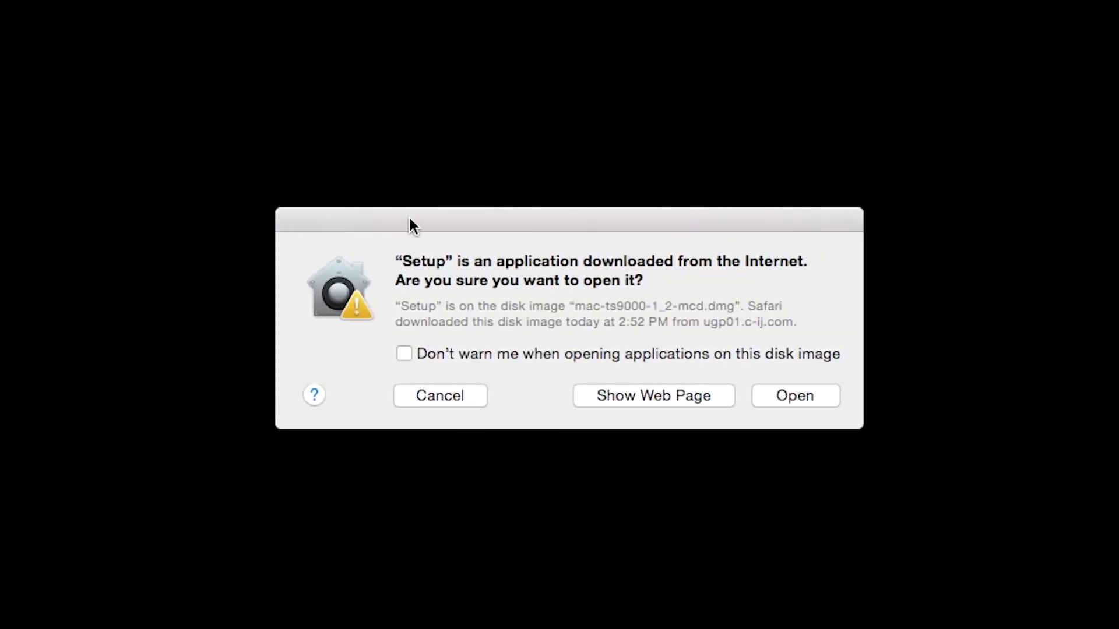
left_click(793, 391)
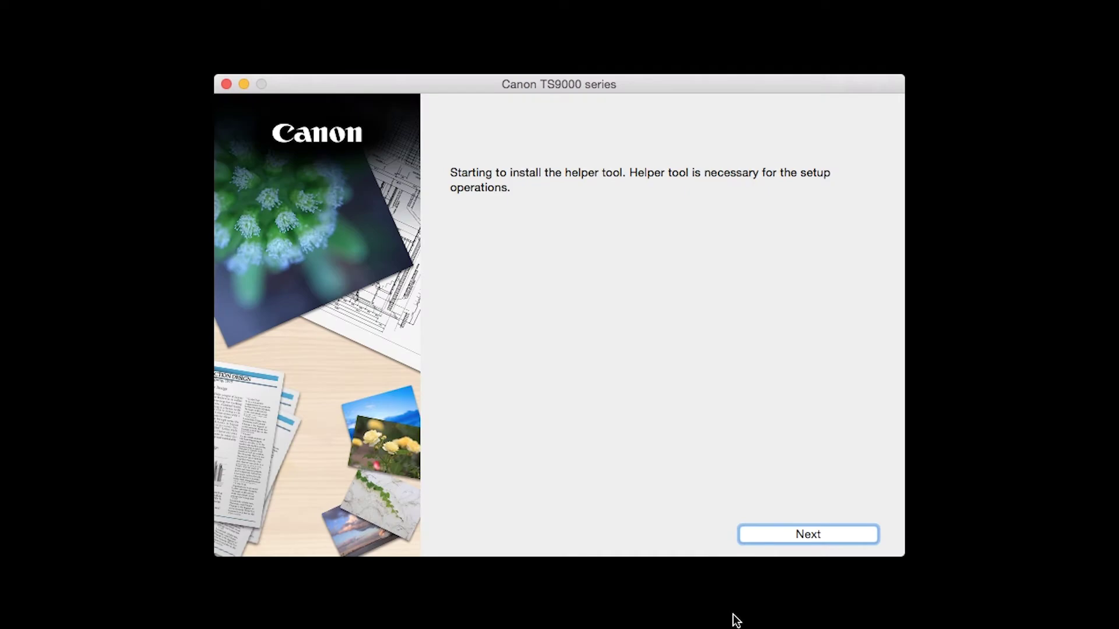
- Install the helper tool, entering the account password to authorize it
left_click(763, 533)
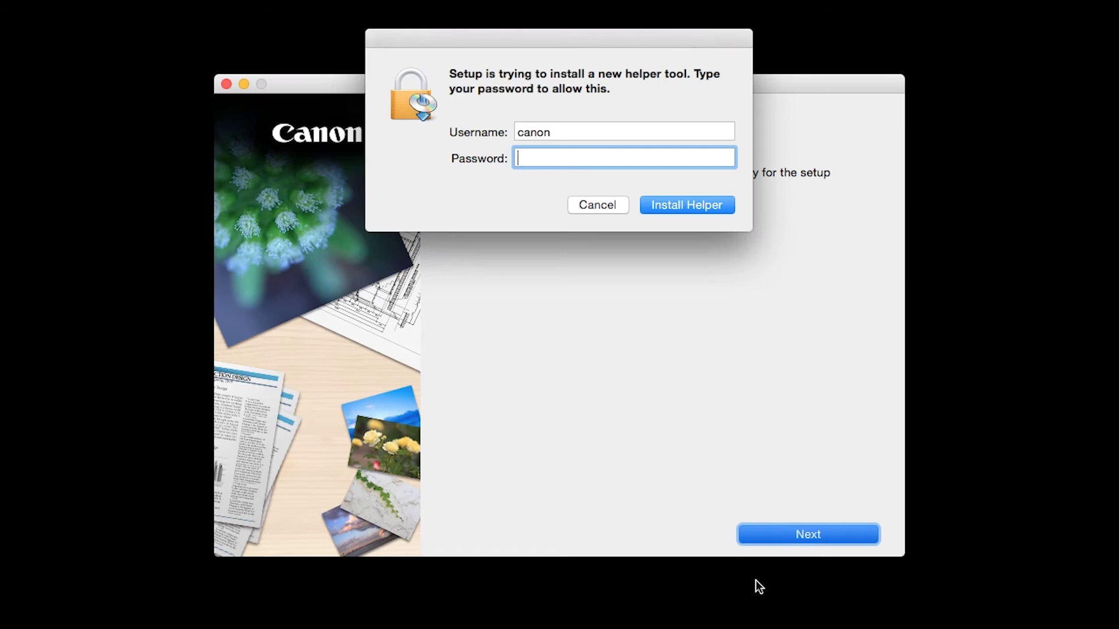
type("********")
left_click(696, 202)
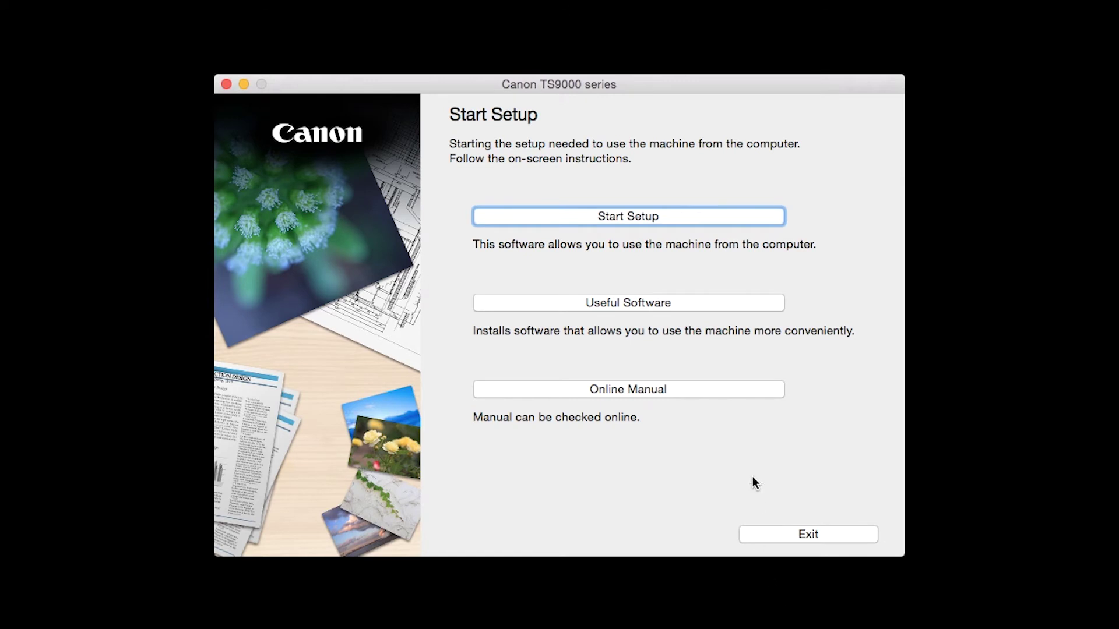
- Start the setup with United States as the country, accepting the license agreement and the Extended Survey Program
left_click(702, 219)
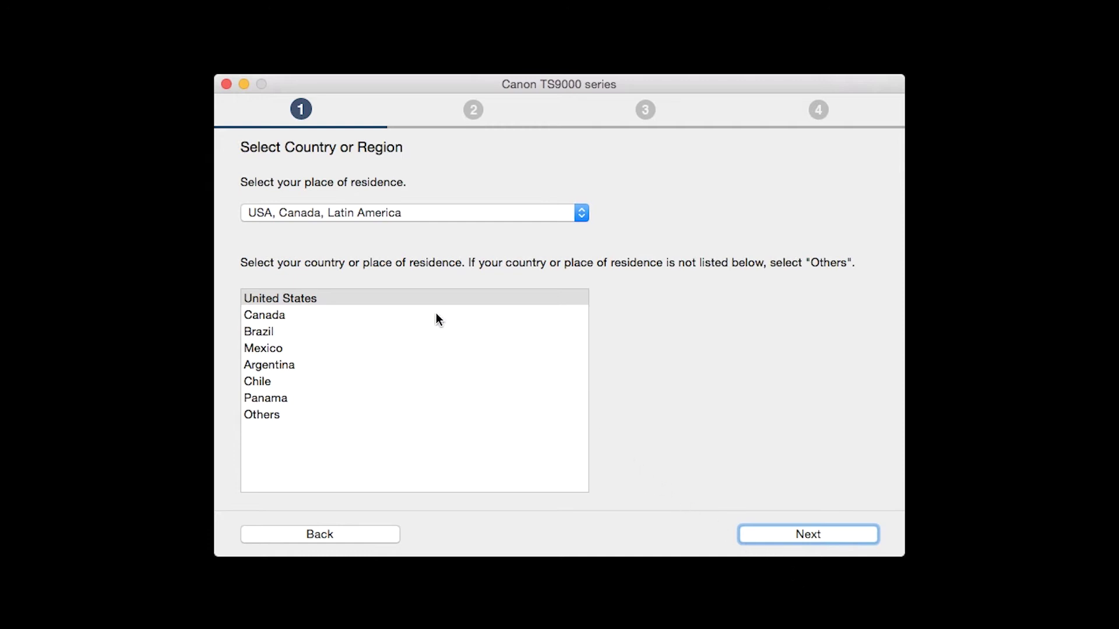
left_click(407, 299)
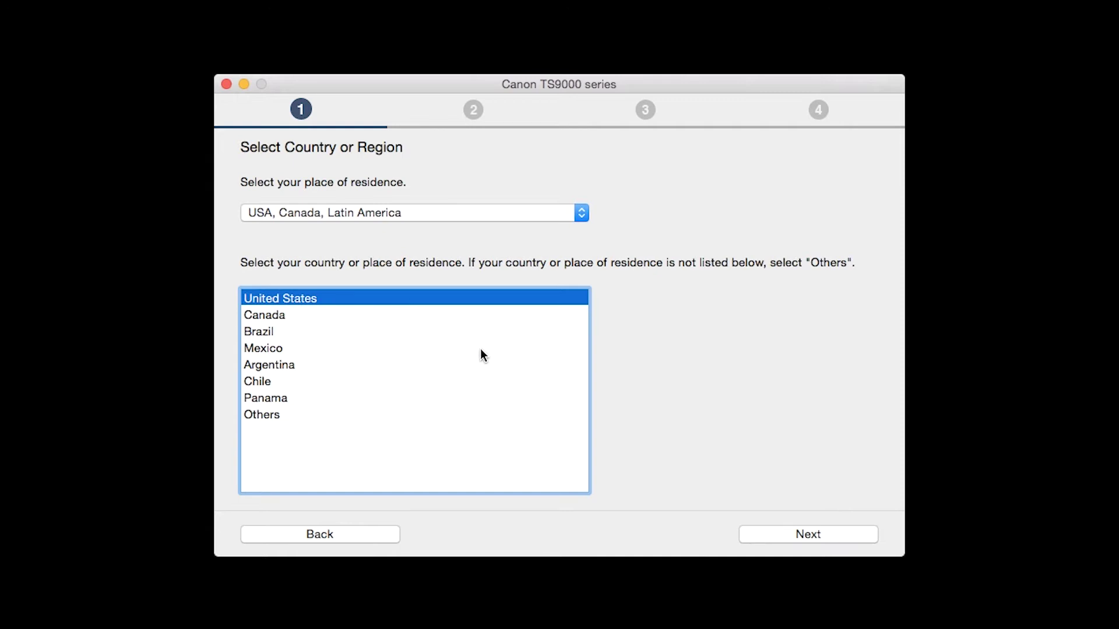
left_click(783, 529)
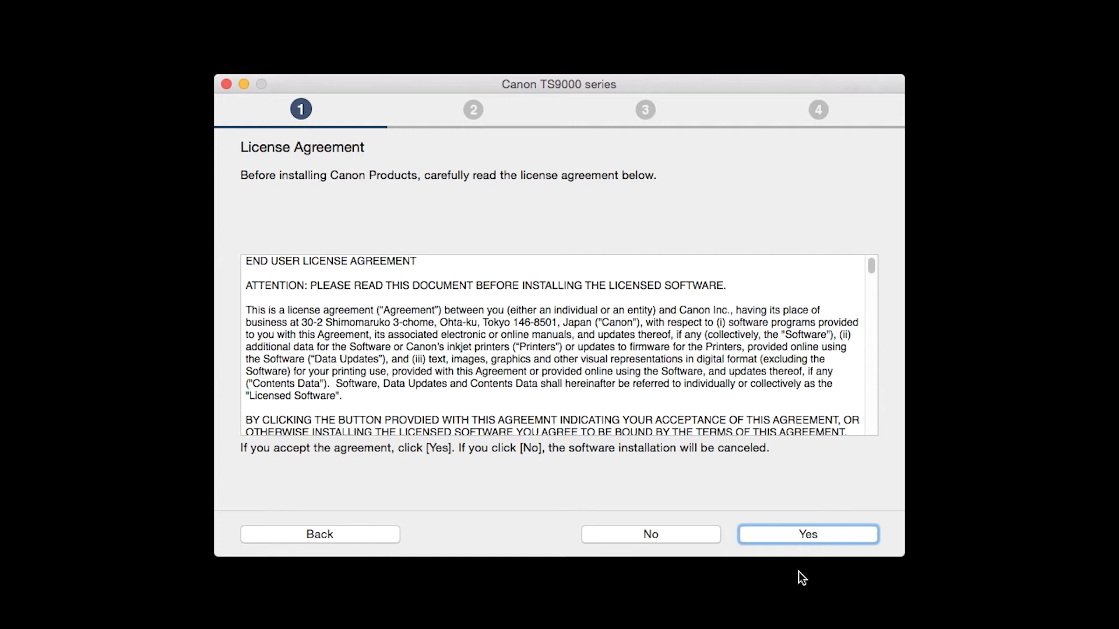
left_click(794, 535)
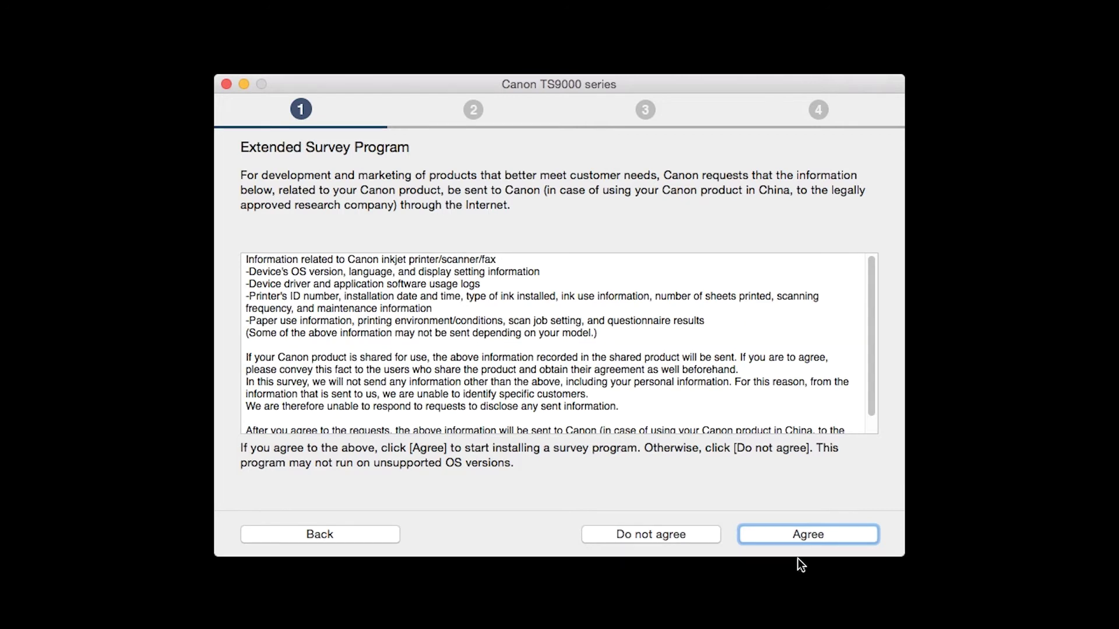
left_click(782, 536)
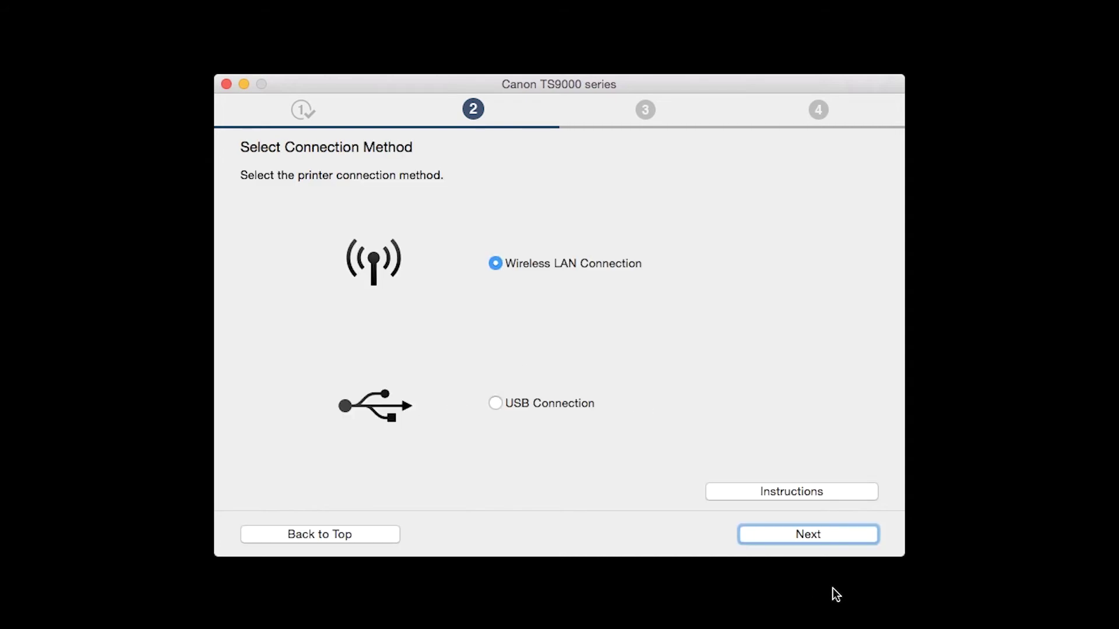
- Choose Wireless LAN Connection and set up the network connection according to the guide, with the printer turned on
left_click(495, 265)
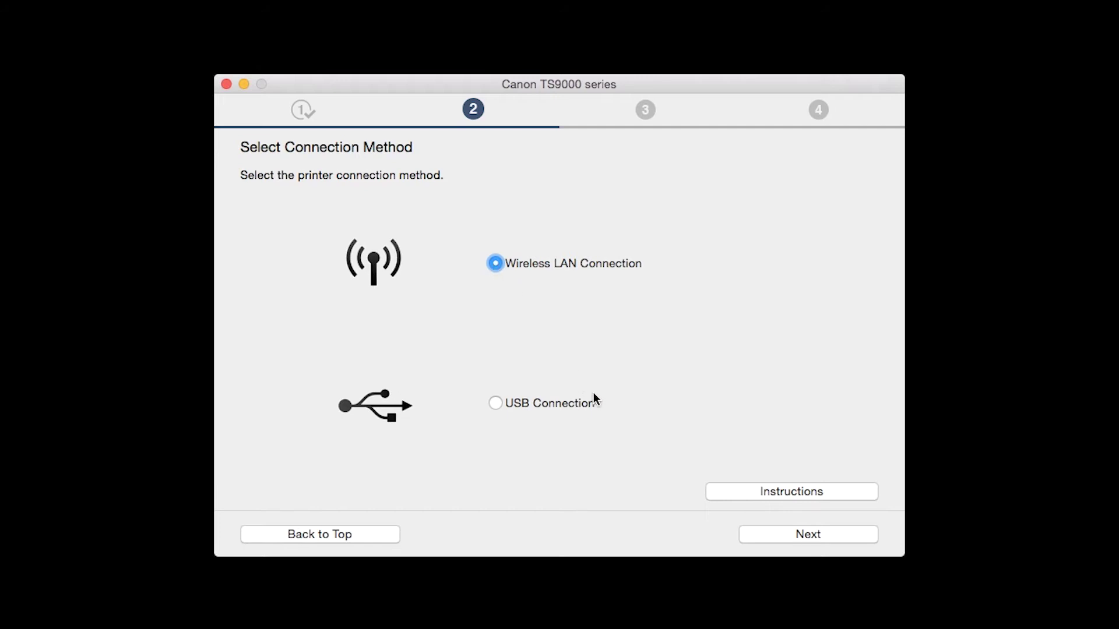
left_click(788, 532)
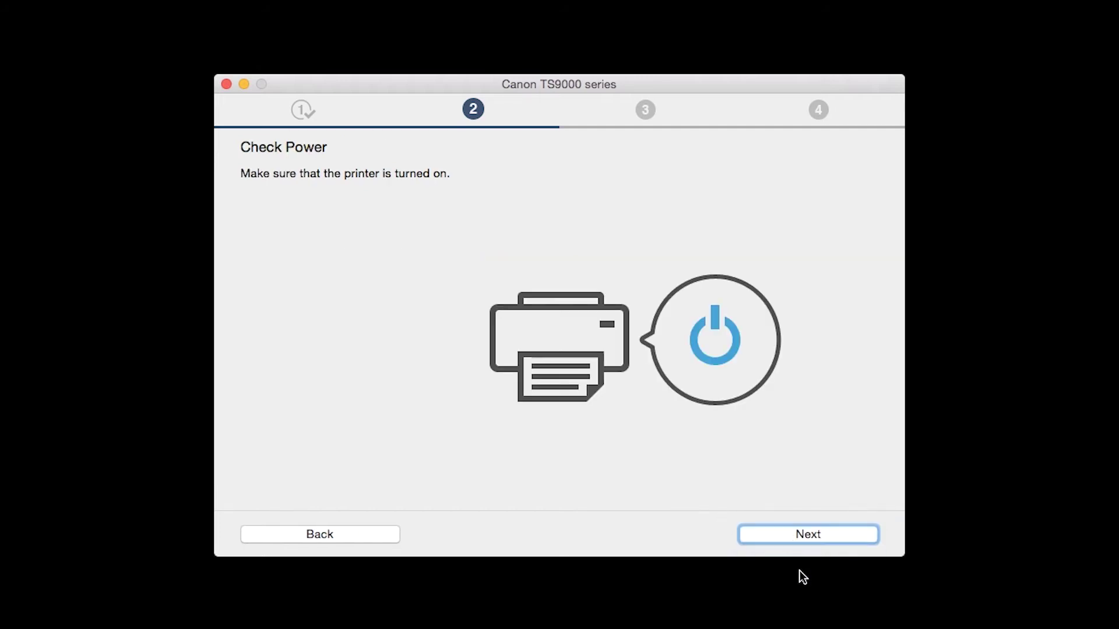
left_click(803, 542)
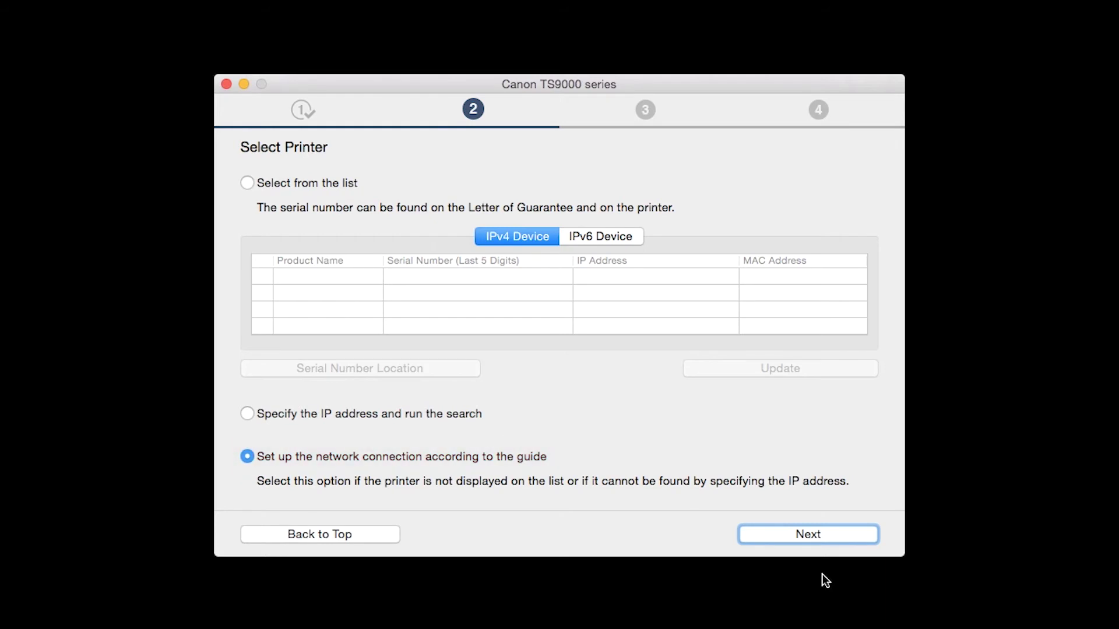
left_click(823, 532)
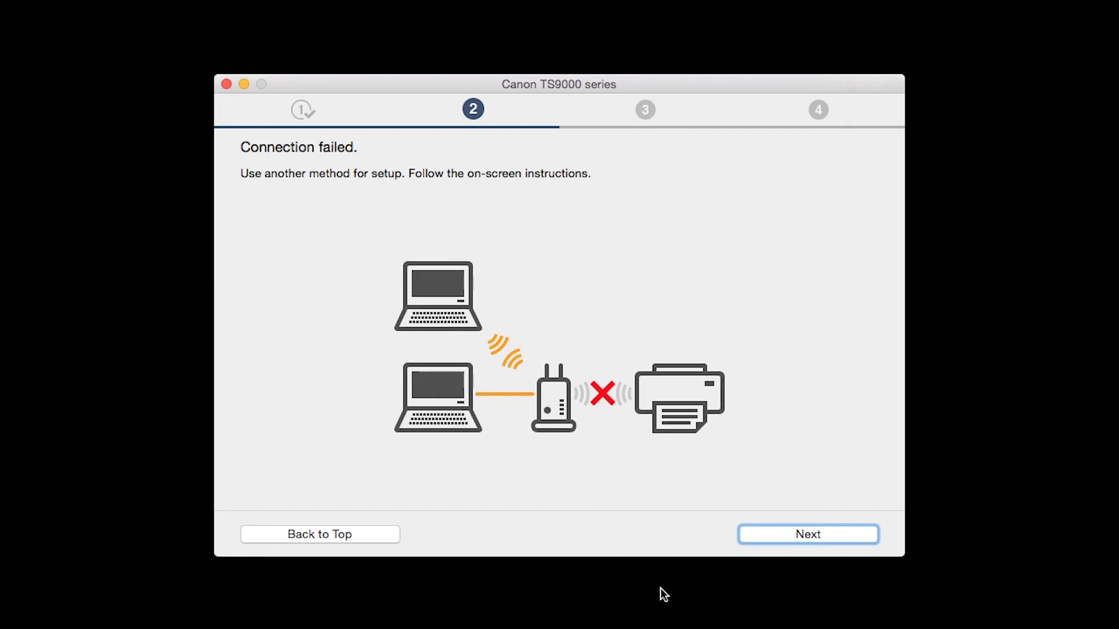
- Connect the printer with the wireless setup using the USB cable and proceed to the Add Printer page
left_click(768, 534)
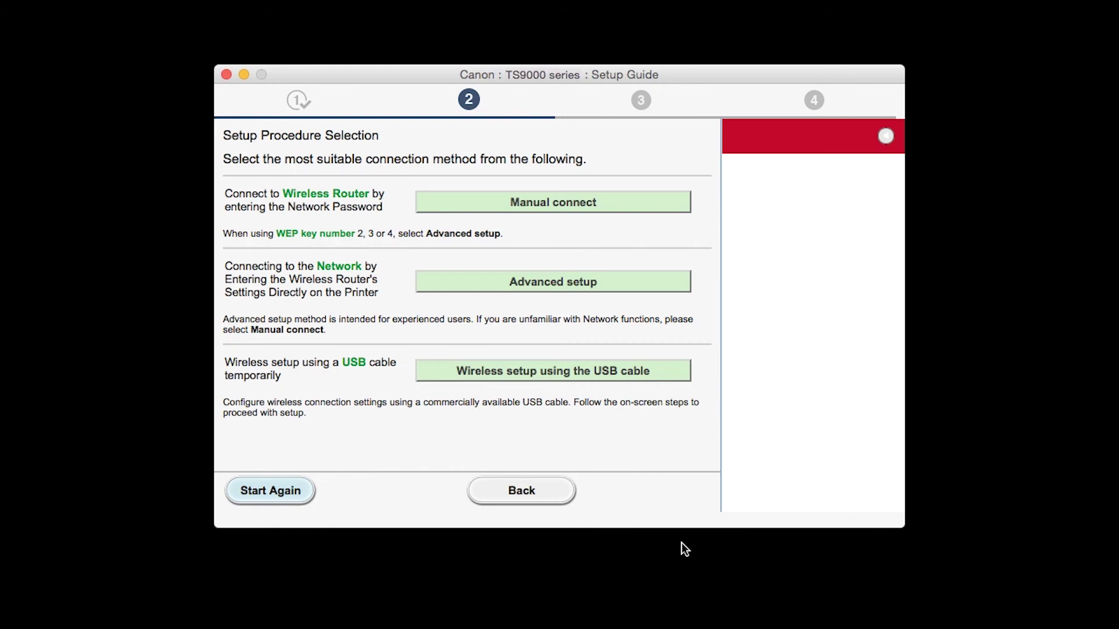
left_click(624, 376)
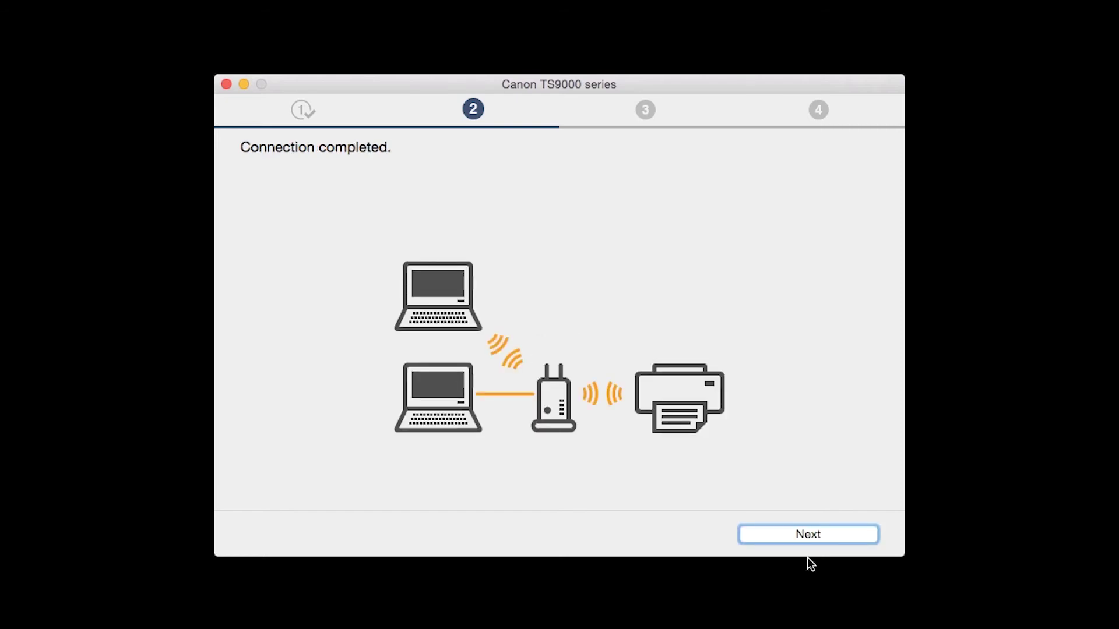
left_click(809, 536)
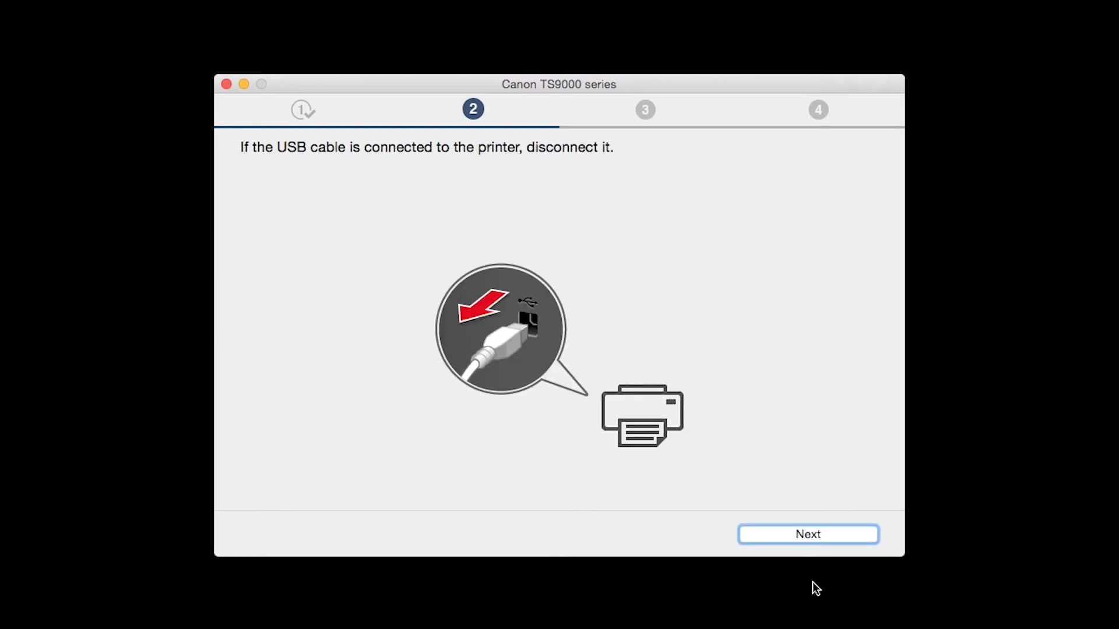
left_click(801, 539)
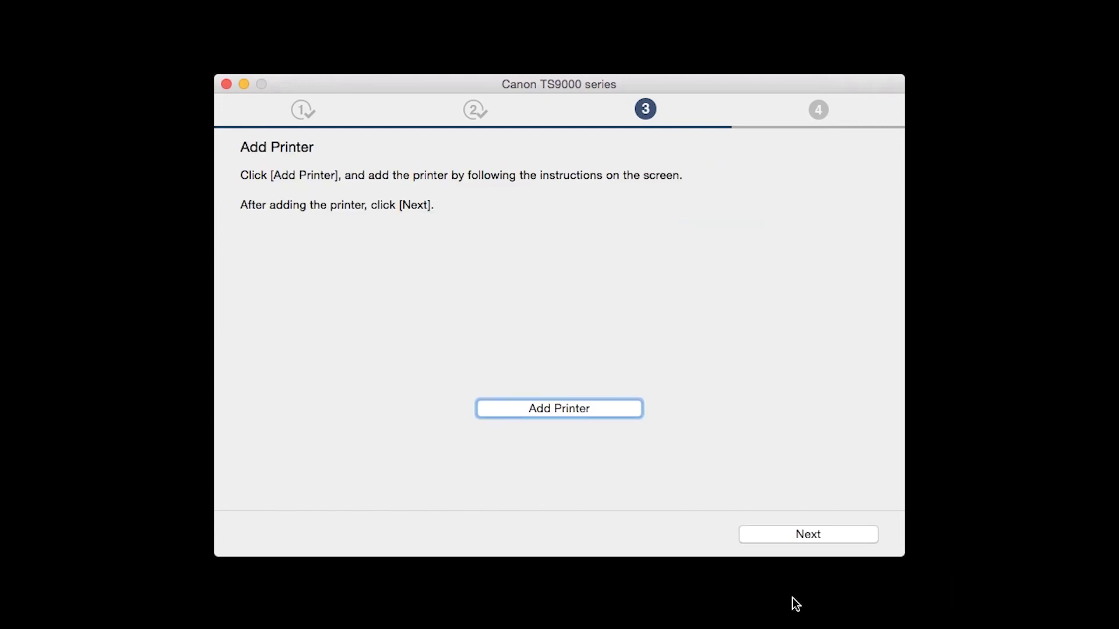
- Add the Canon TS9000 series printer with Canon TS9000 series as its driver and continue to the test print page
left_click(615, 410)
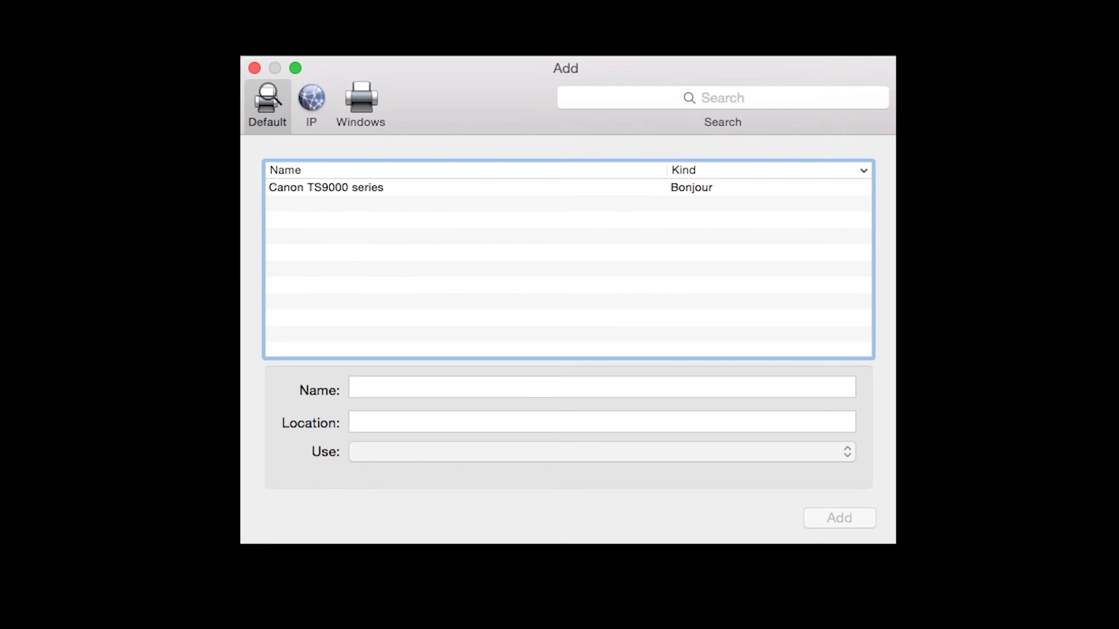
left_click(358, 189)
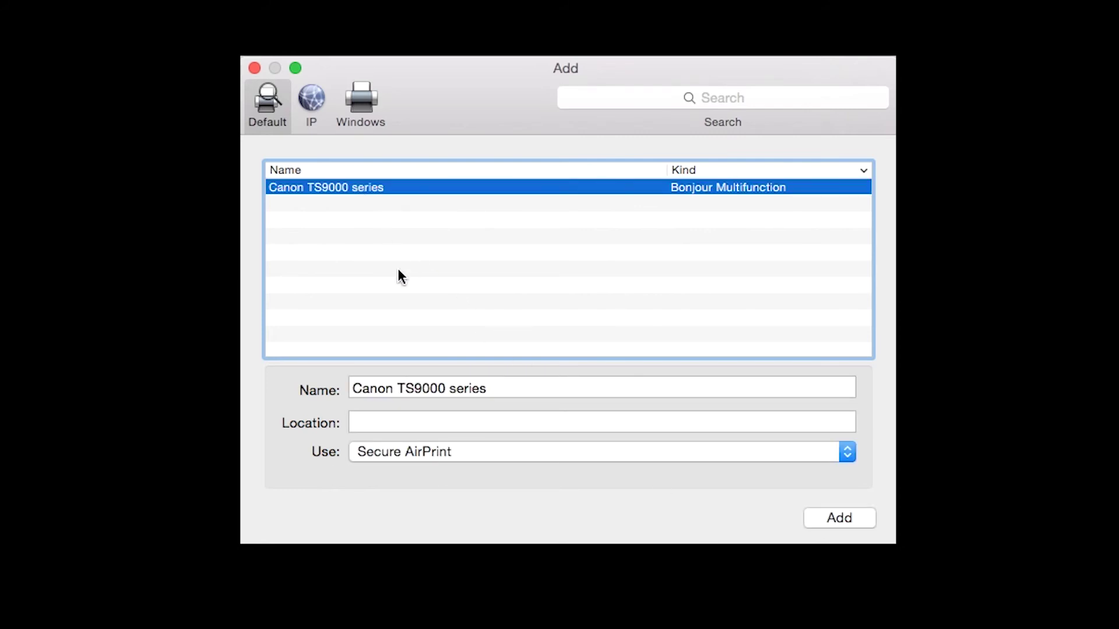
left_click(450, 446)
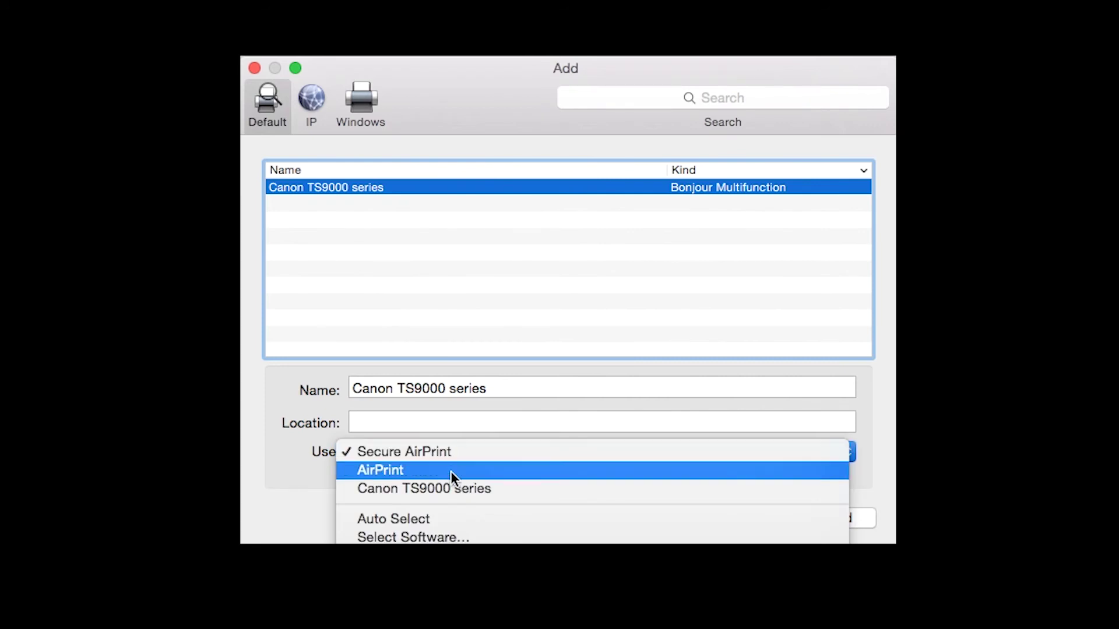
left_click(450, 490)
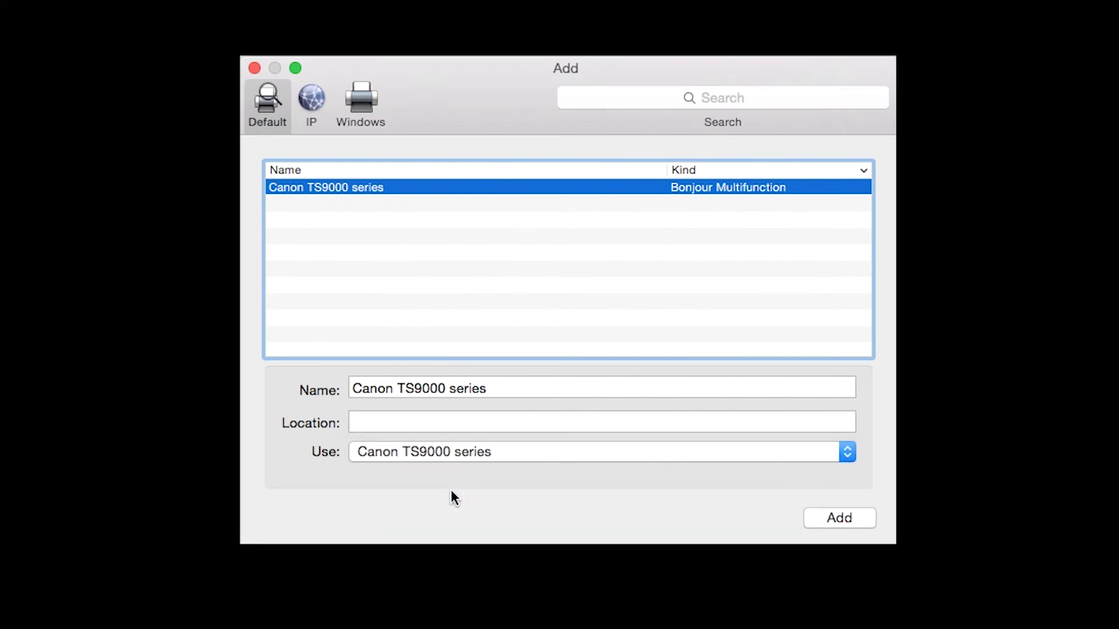
left_click(827, 519)
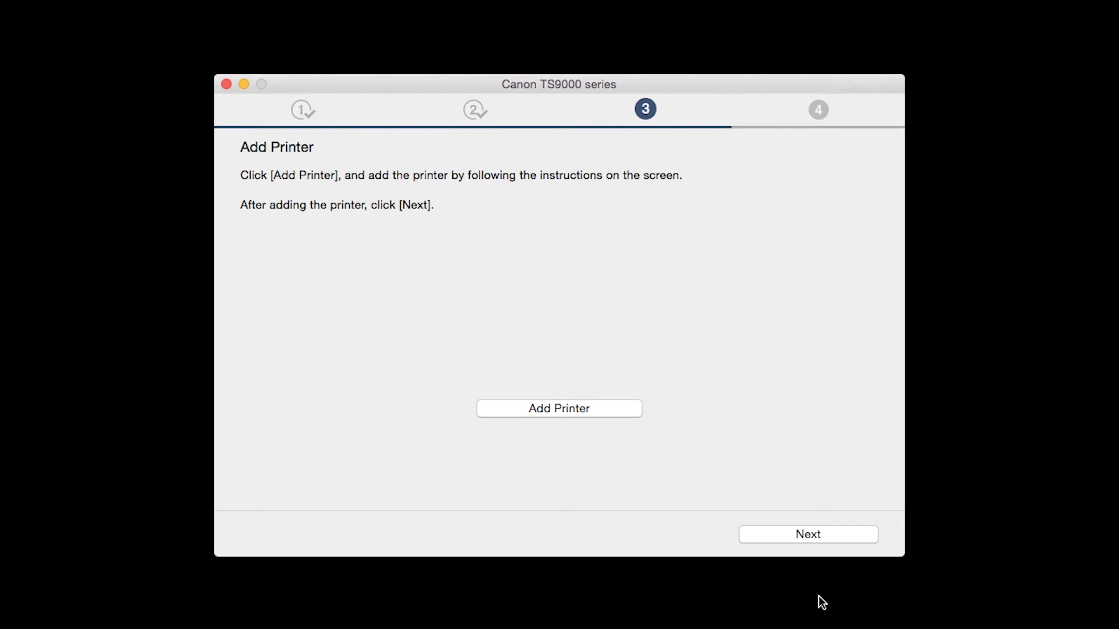
left_click(823, 536)
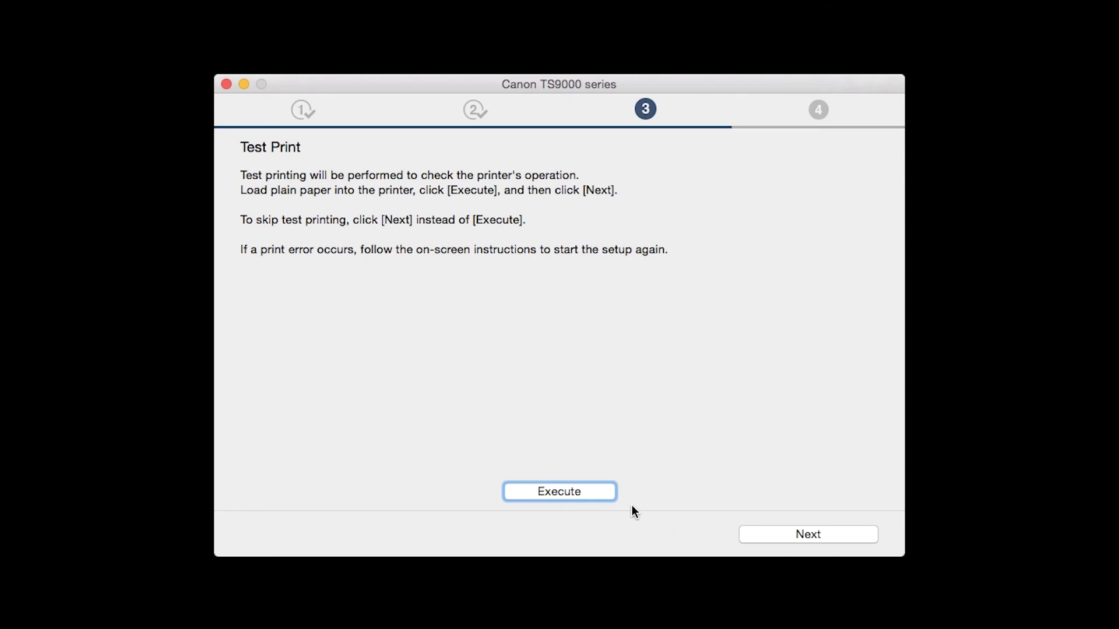
- Execute the test print and proceed to the software installation list
left_click(600, 495)
left_click(783, 536)
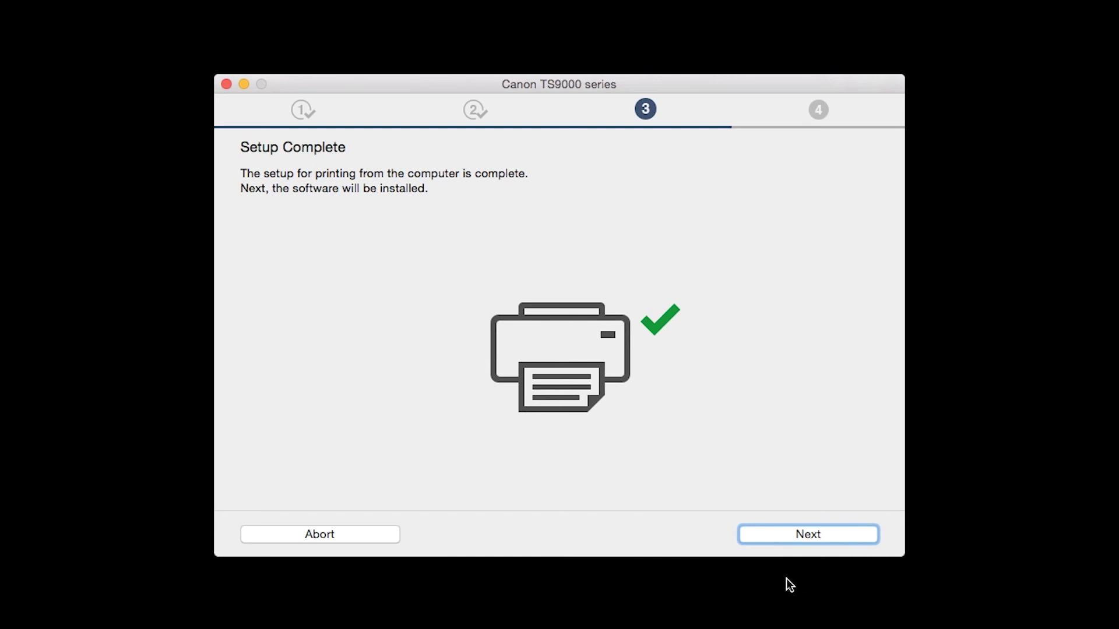
left_click(780, 538)
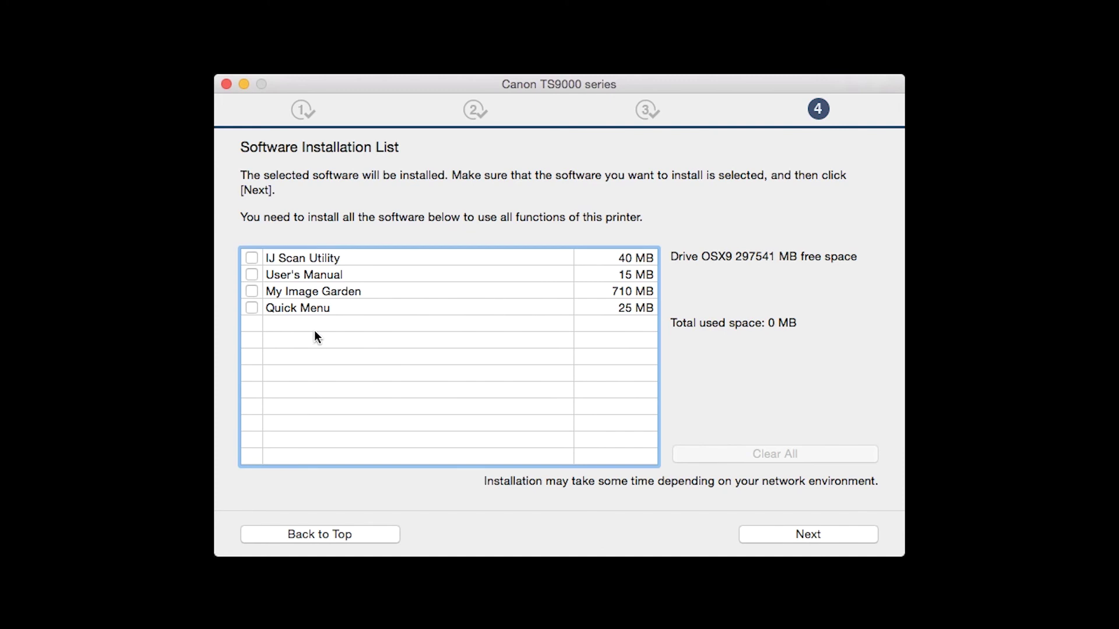
- Install IJ Scan Utility, User's Manual, My Image Garden and Quick Menu
left_click(253, 259)
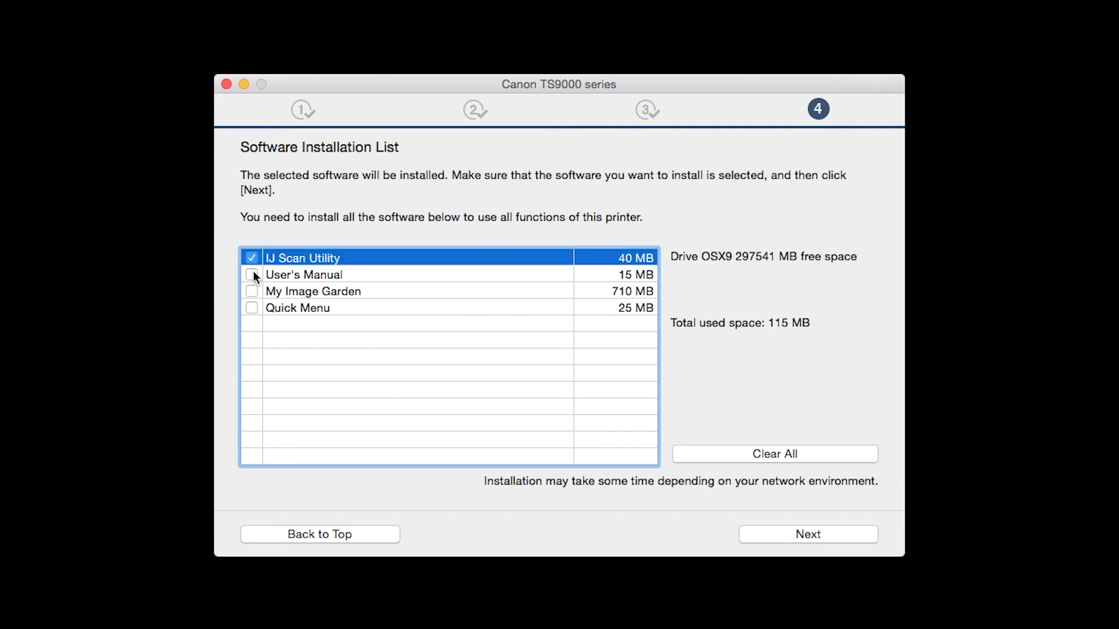
left_click(253, 275)
left_click(253, 292)
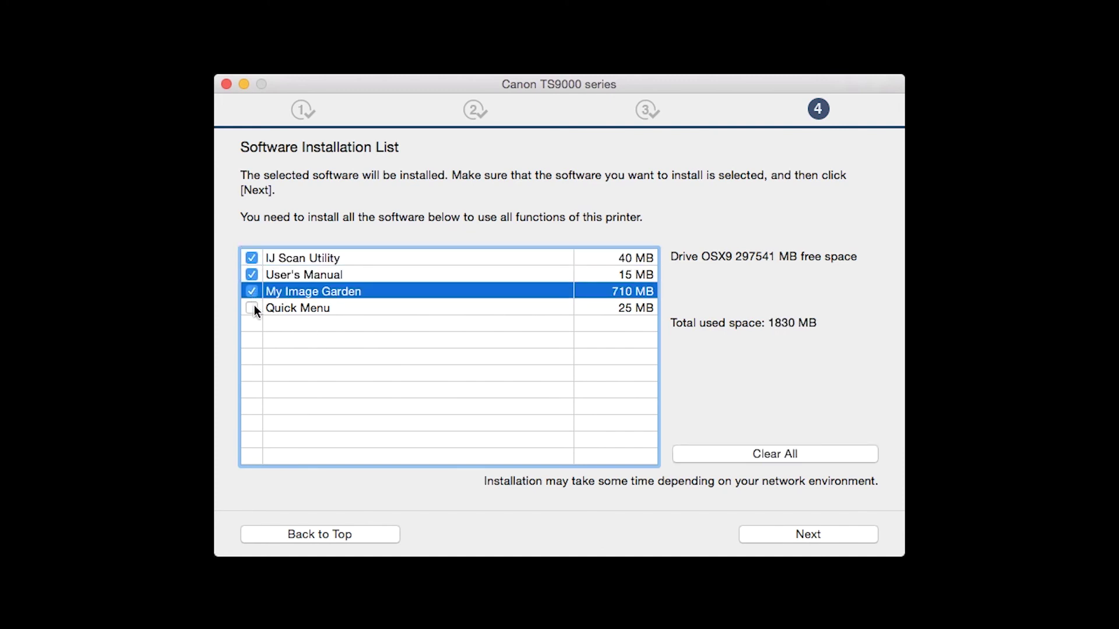
left_click(253, 307)
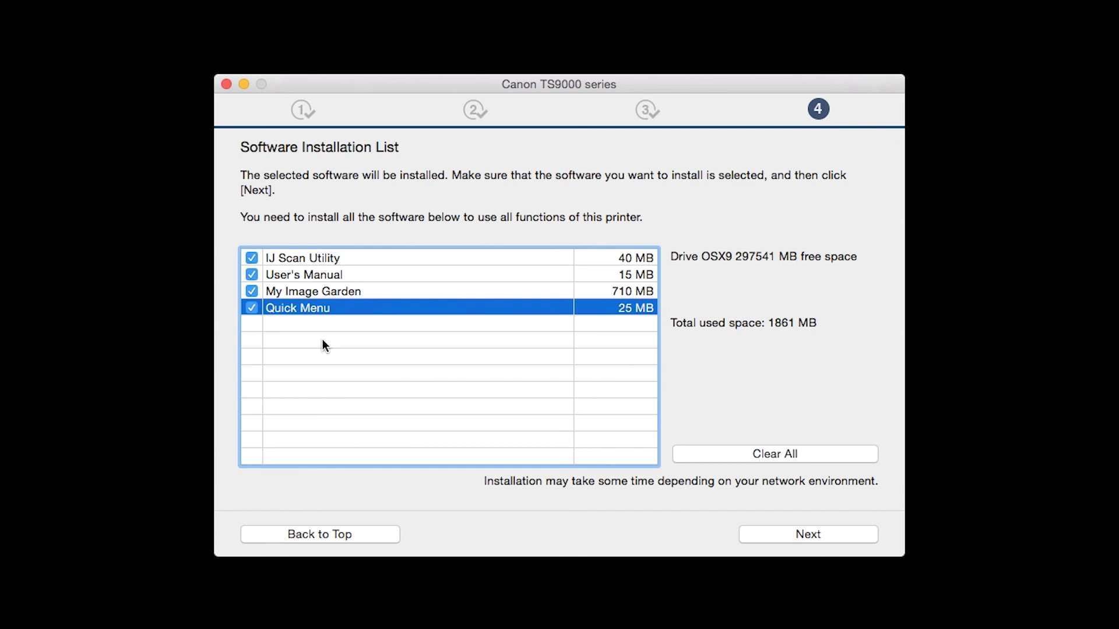
left_click(774, 533)
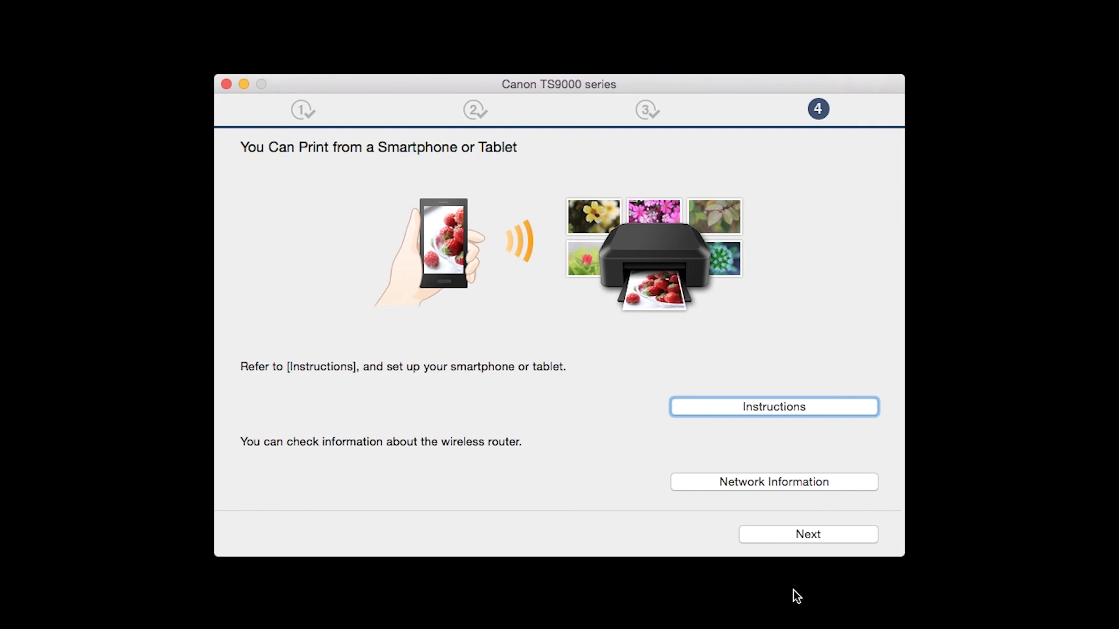
- Continue past the smartphone printing and user registration pages and exit the installer
left_click(778, 537)
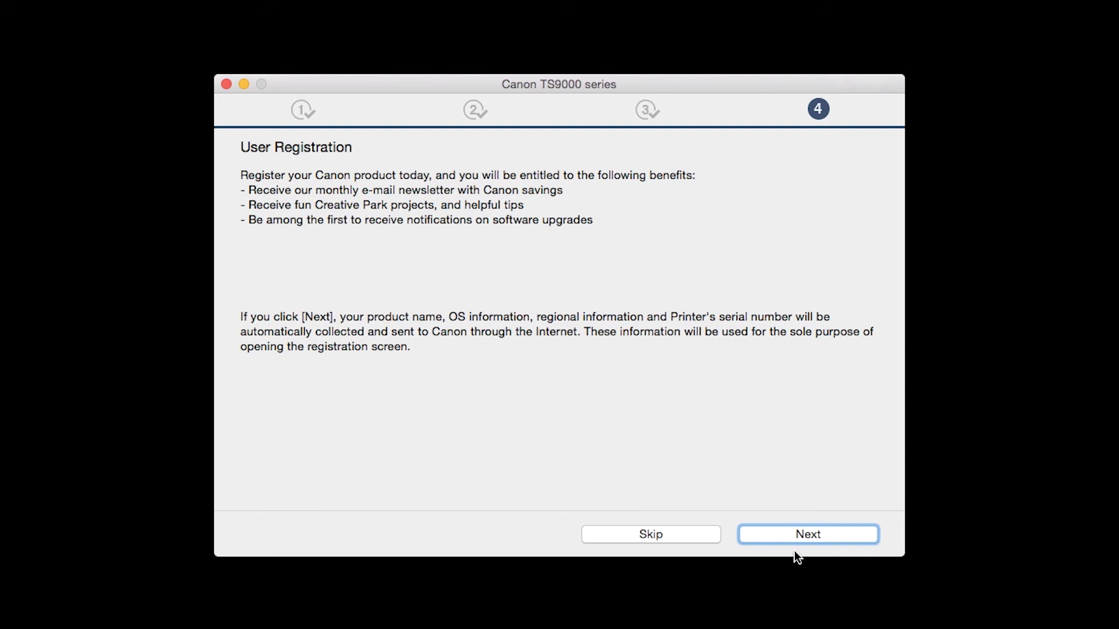
left_click(784, 536)
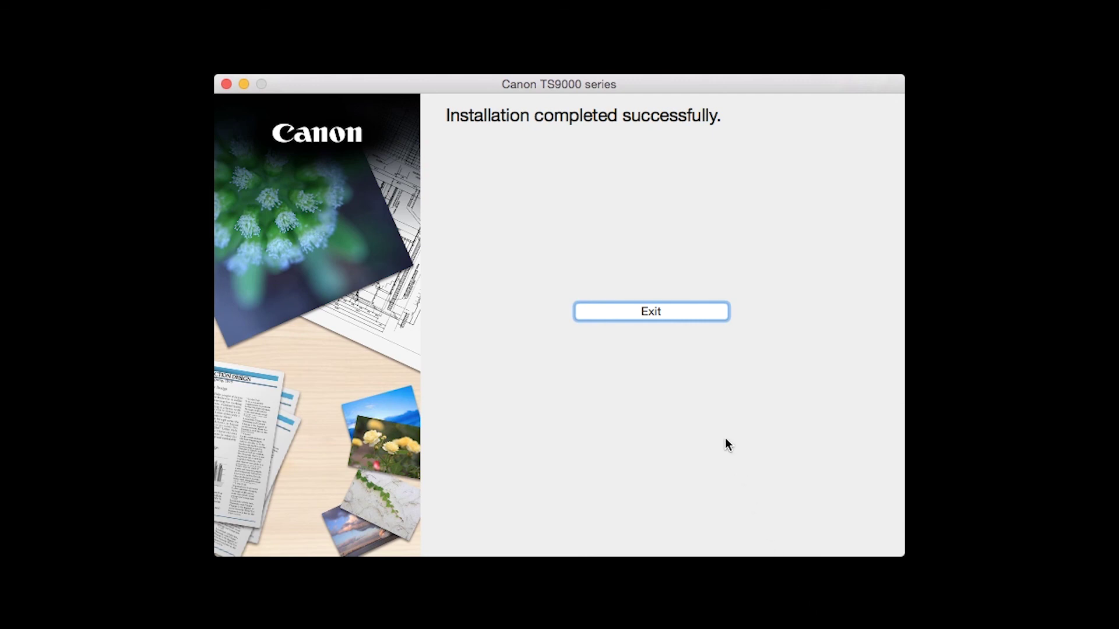
left_click(689, 316)
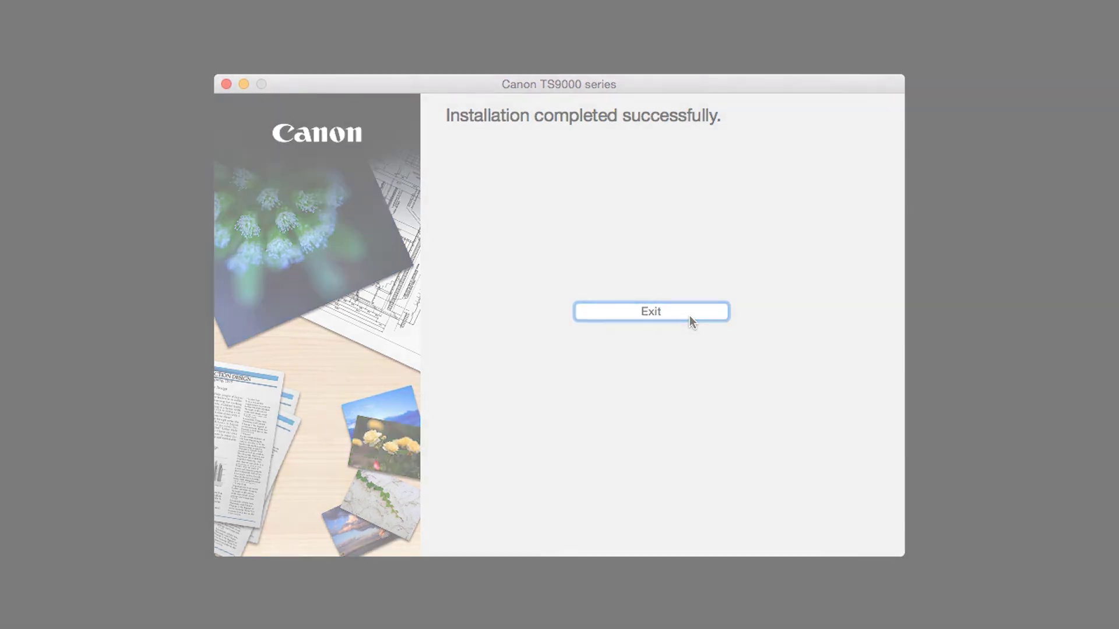